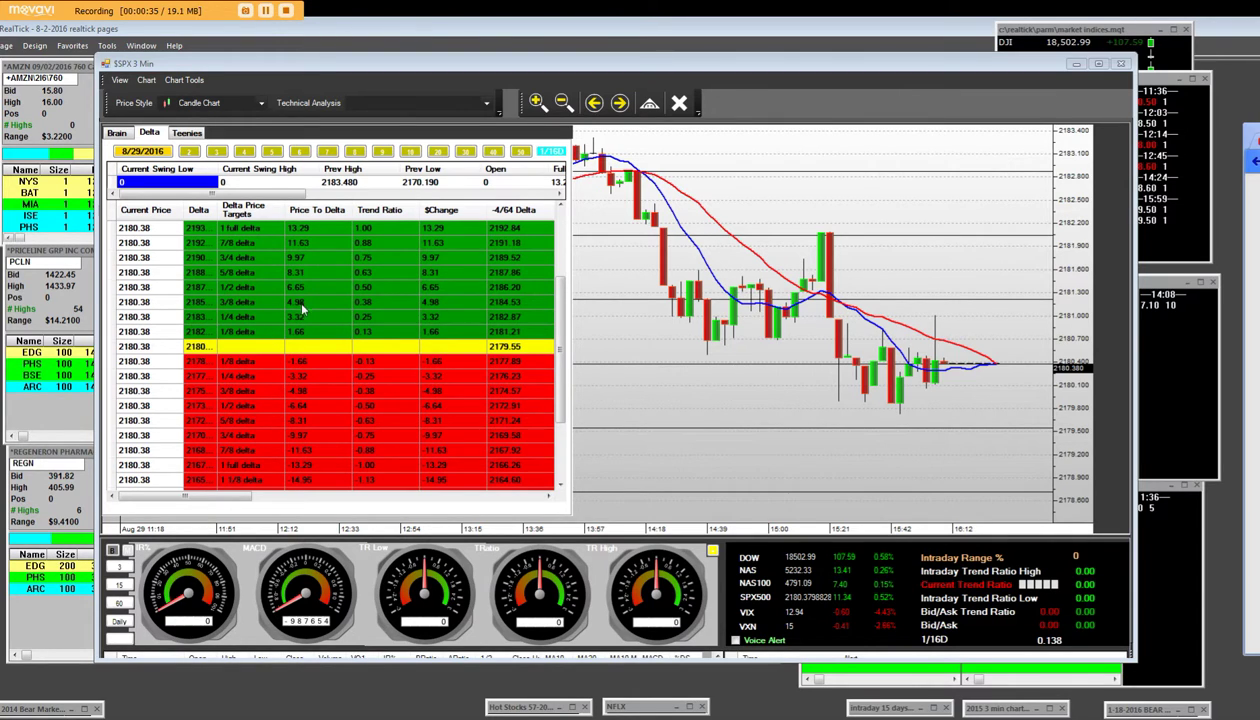
Close the $SPX 3-minute chart so the Data Manager quote list is in front
key("alt+F4")
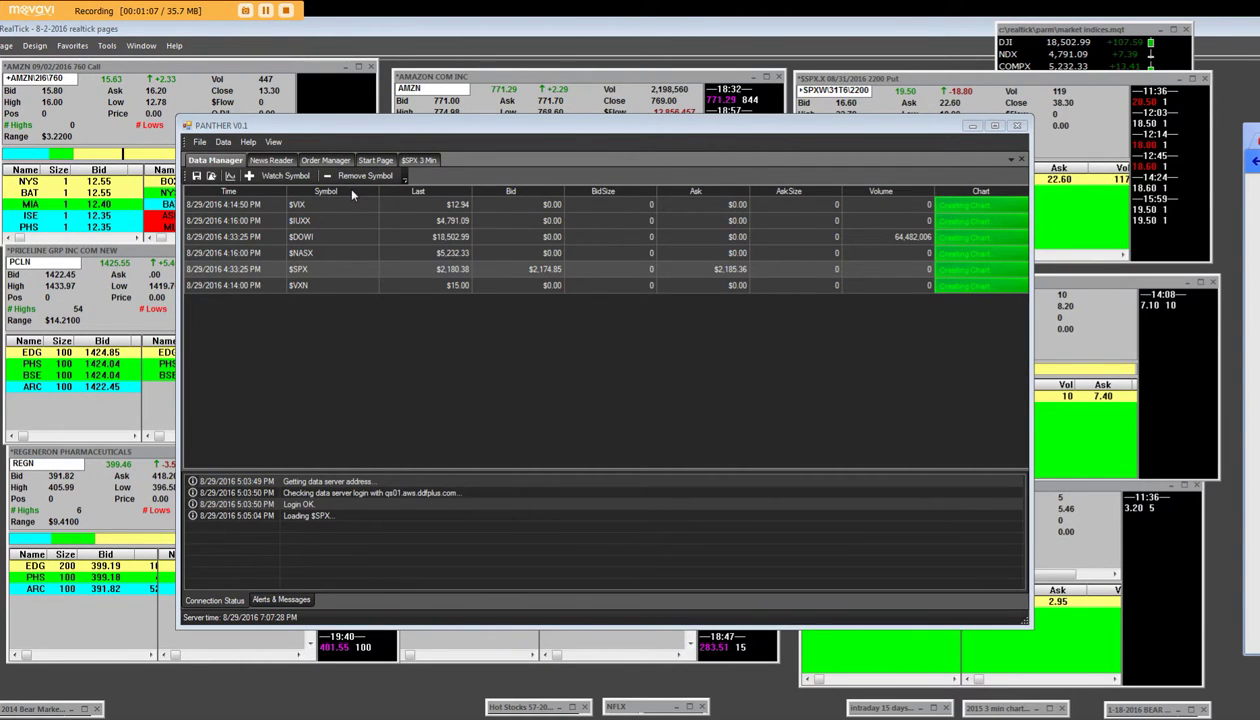
left_click(224, 143)
Choose Back Test from the Data menu to get a blank Back Test page
left_click(262, 207)
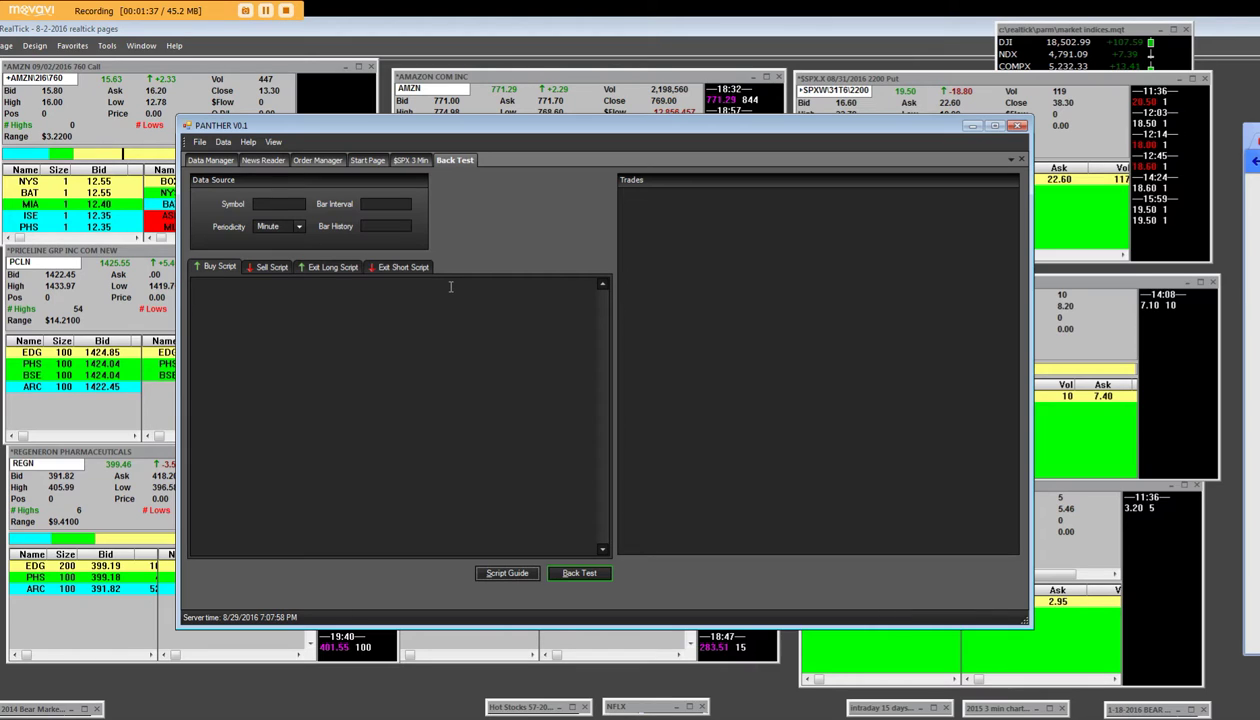
Cancel the scripting guide PDF download and return to the Data Manager quote list
left_click(507, 573)
left_click(699, 383)
left_click(208, 160)
Create a new 3-minute chart for GOOGL in place of the $SPX symbol
left_click(223, 143)
left_click(250, 179)
left_click(641, 328)
double_click(641, 328)
type("oogl")
key("Return")
Create two more 3-minute charts for PCLN and AMZN
left_click(222, 142)
left_click(253, 177)
type("pcln")
key("Return")
left_click(221, 142)
left_click(270, 176)
type("amzn")
key("Return")
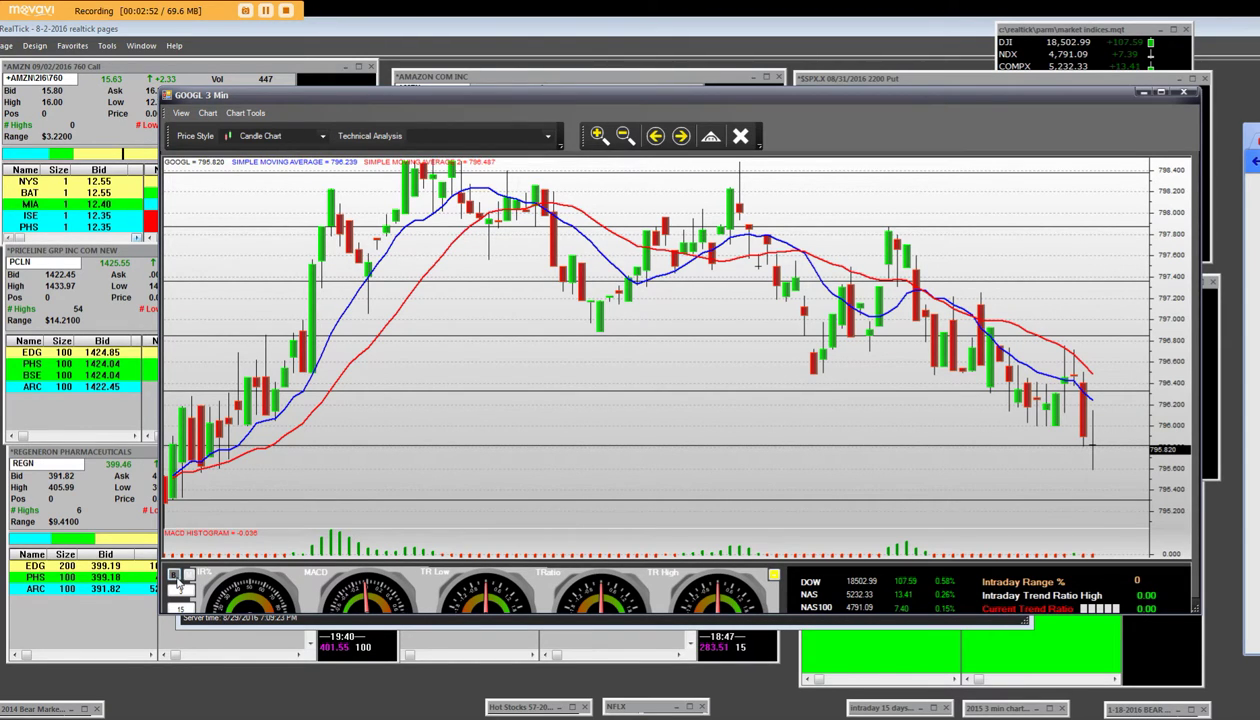
Show then hide the Brain statistics, and bring the GOOGL 3-minute chart to the front
left_click(175, 576)
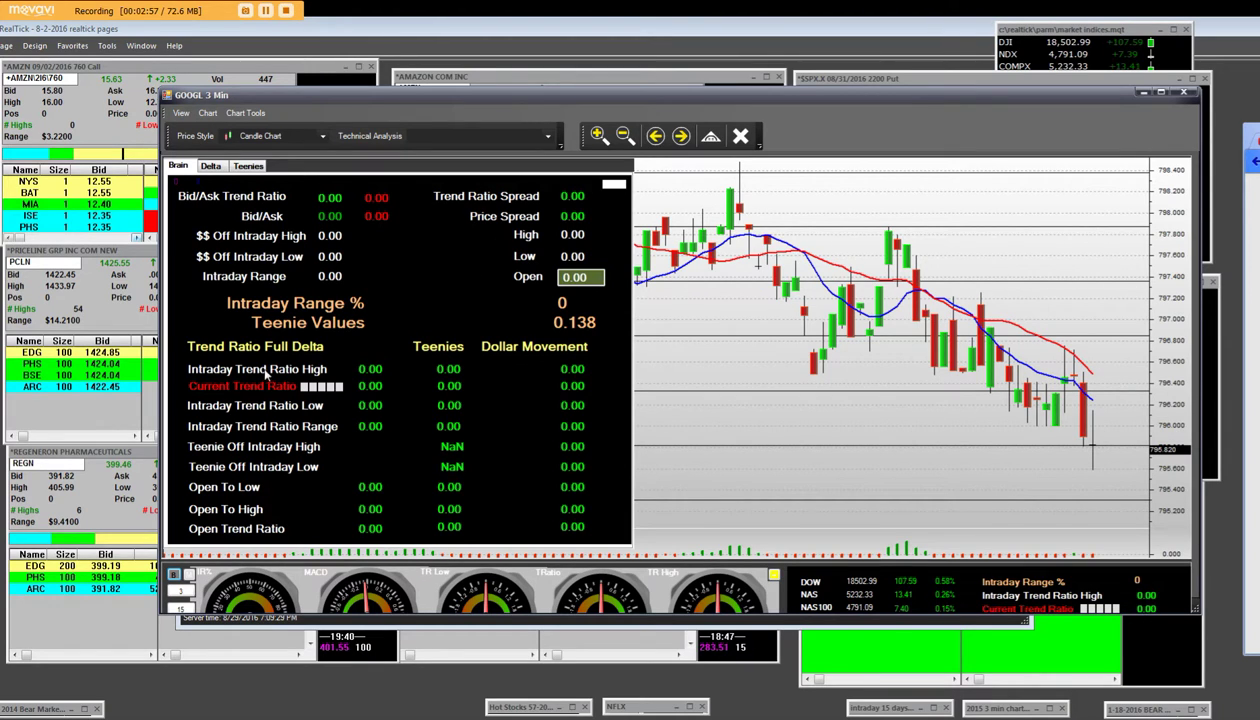
left_click(173, 573)
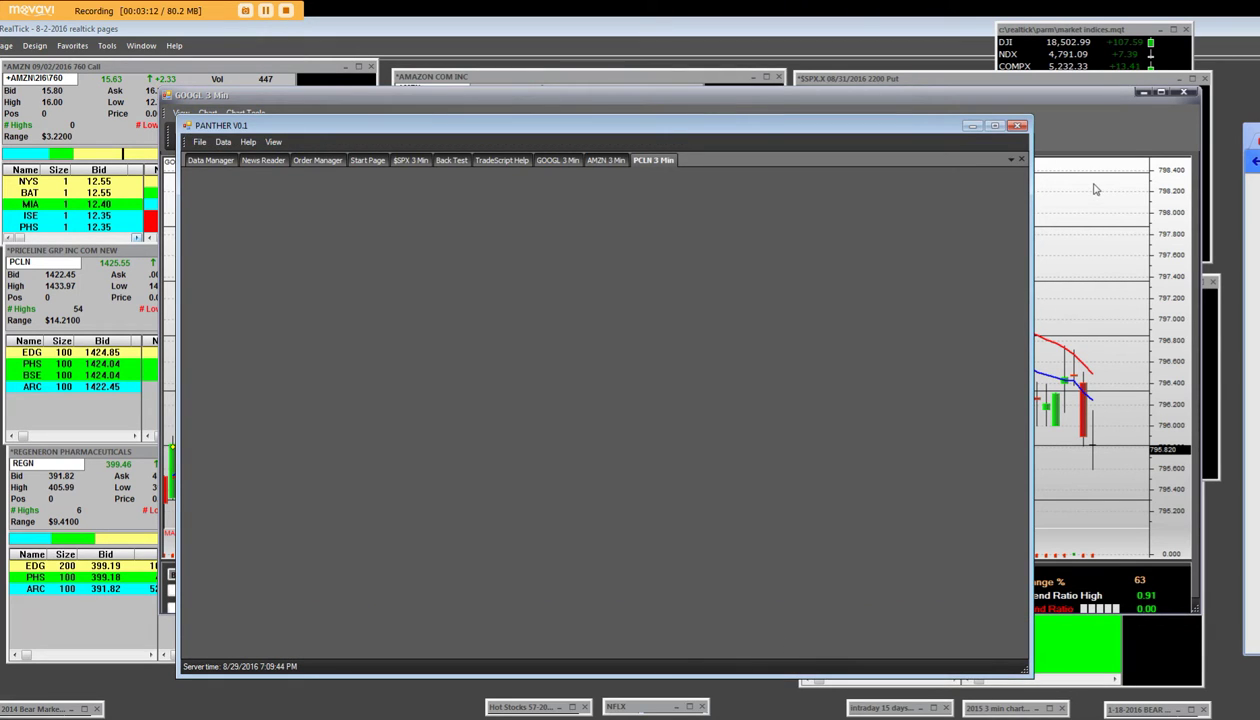
left_click(1094, 189)
Drag the gauge panel's lower edge down to enlarge the area below the GOOGL chart
left_click_drag(641, 618, 641, 652)
On the GOOGL 60-minute chart, show Brain statistics and extend the Delta table to 20 levels
key("ctrl+Tab")
left_click(88, 569)
left_click(125, 166)
left_click(412, 183)
left_click(91, 166)
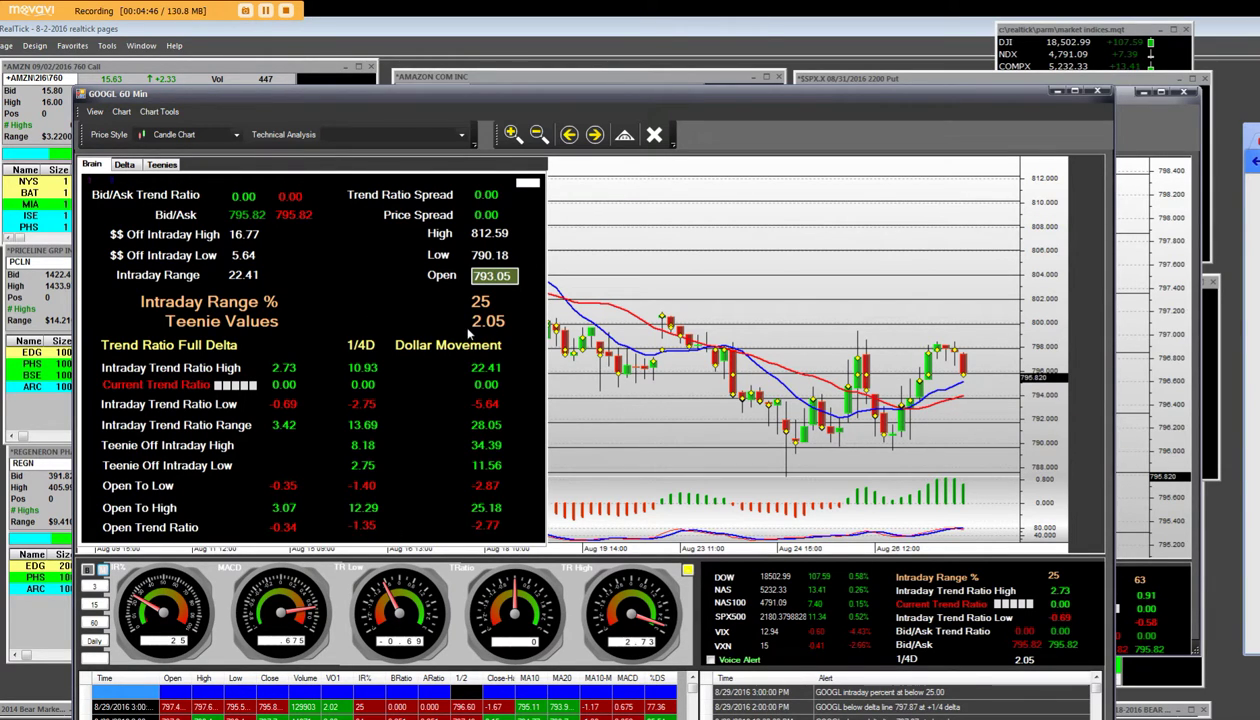
Scroll through GOOGL's Delta price-target table, then hide the statistics panel to show the full chart
left_click(124, 166)
mouse_move(533, 262)
left_mouse_down()
mouse_move(560, 395)
mouse_move(560, 375)
left_mouse_up()
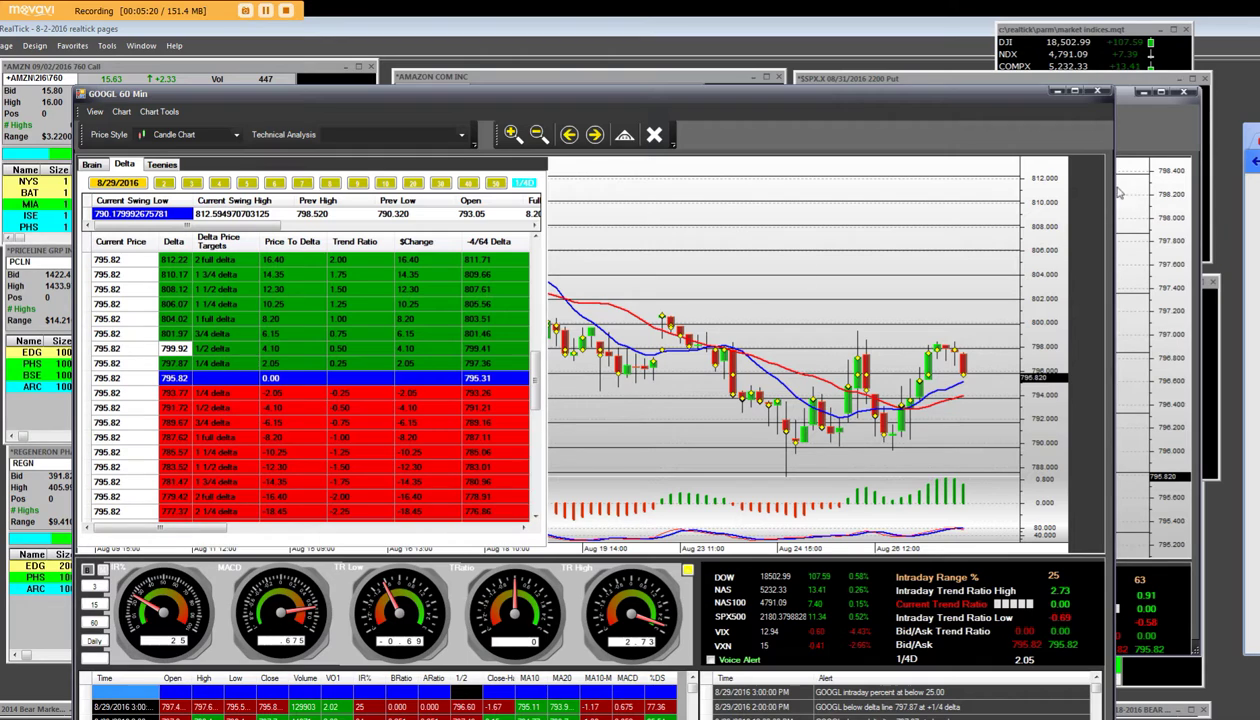
left_click(87, 569)
left_click(512, 134)
Drag across the latest GOOGL 60-minute candles and diamond alerts to mark the zoom range
left_click_drag(996, 440, 412, 456)
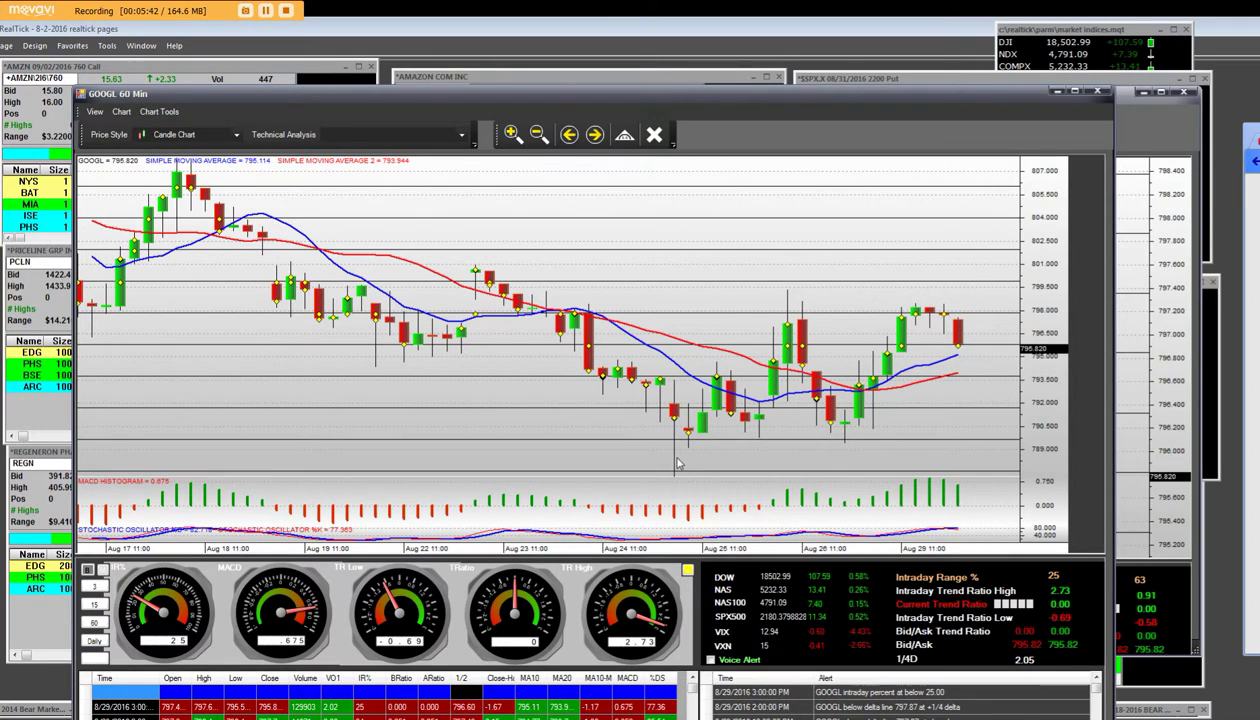